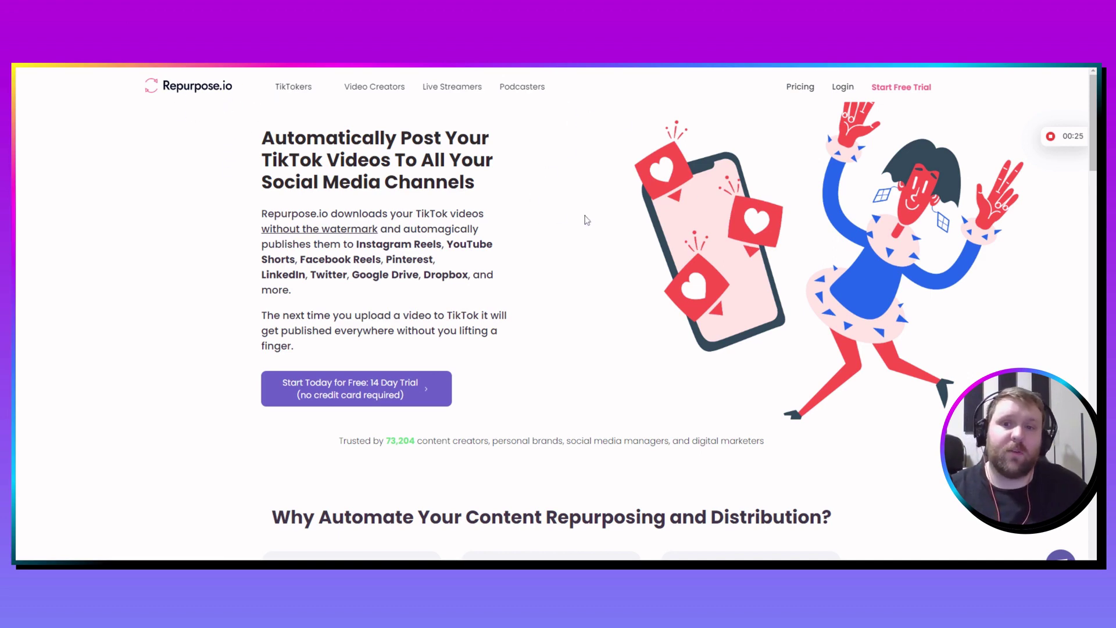
Scroll the landing page past the feature cards to '3 Simple Steps', then switch to the Workflows dashboard tab.
{"action": "scroll", "coordinate": [585, 220], "scroll_direction": "down", "scroll_amount": 1}
{"action": "scroll", "coordinate": [586, 220], "scroll_direction": "up", "scroll_amount": 1}
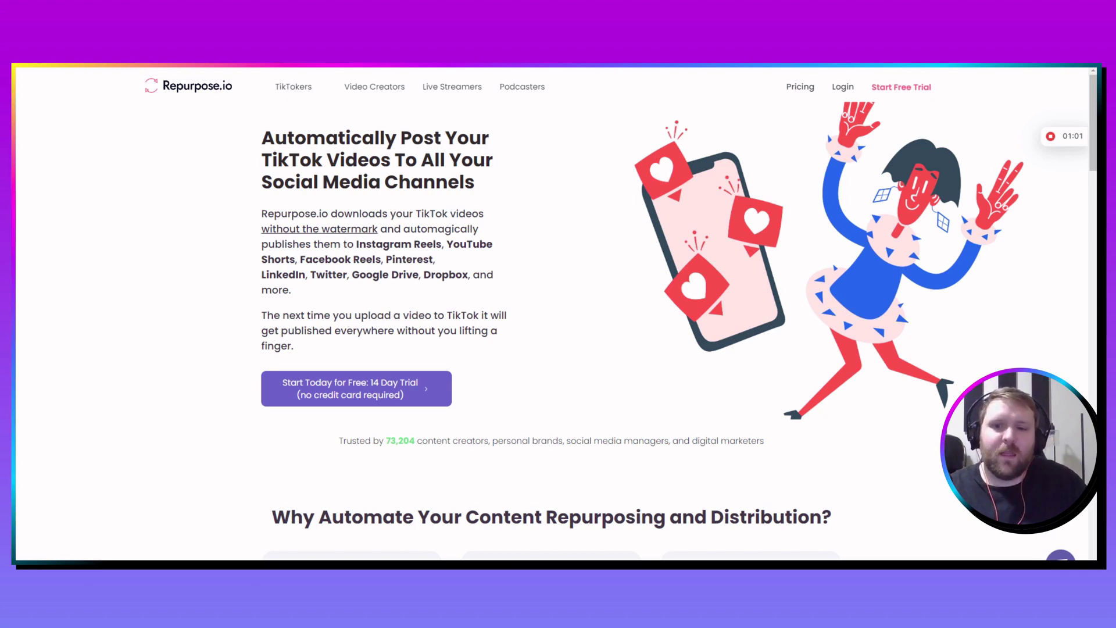
{"action": "scroll", "coordinate": [289, 253], "scroll_direction": "down", "scroll_amount": 1}
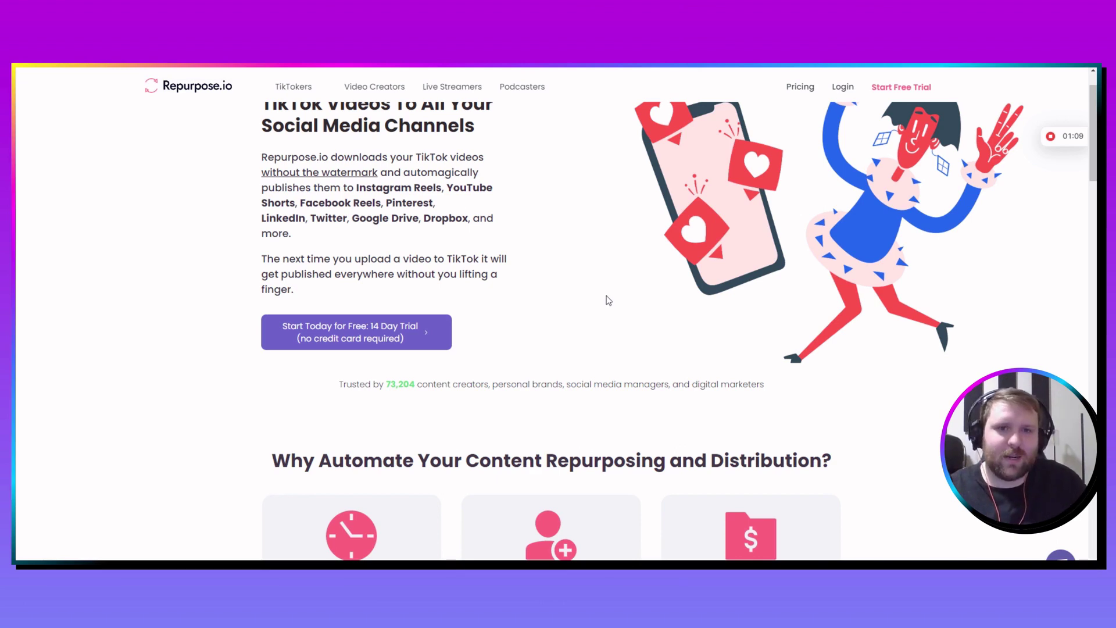
{"action": "scroll", "coordinate": [605, 298], "scroll_direction": "down", "scroll_amount": 3}
{"action": "scroll", "coordinate": [611, 298], "scroll_direction": "down", "scroll_amount": 2}
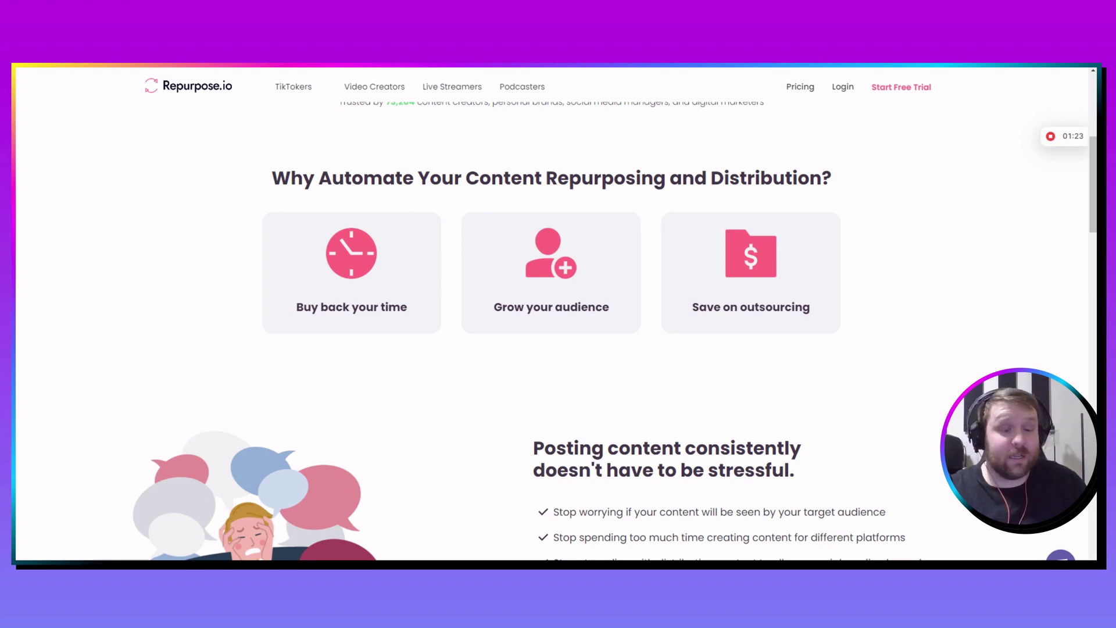
{"action": "scroll", "coordinate": [646, 309], "scroll_direction": "down", "scroll_amount": 5}
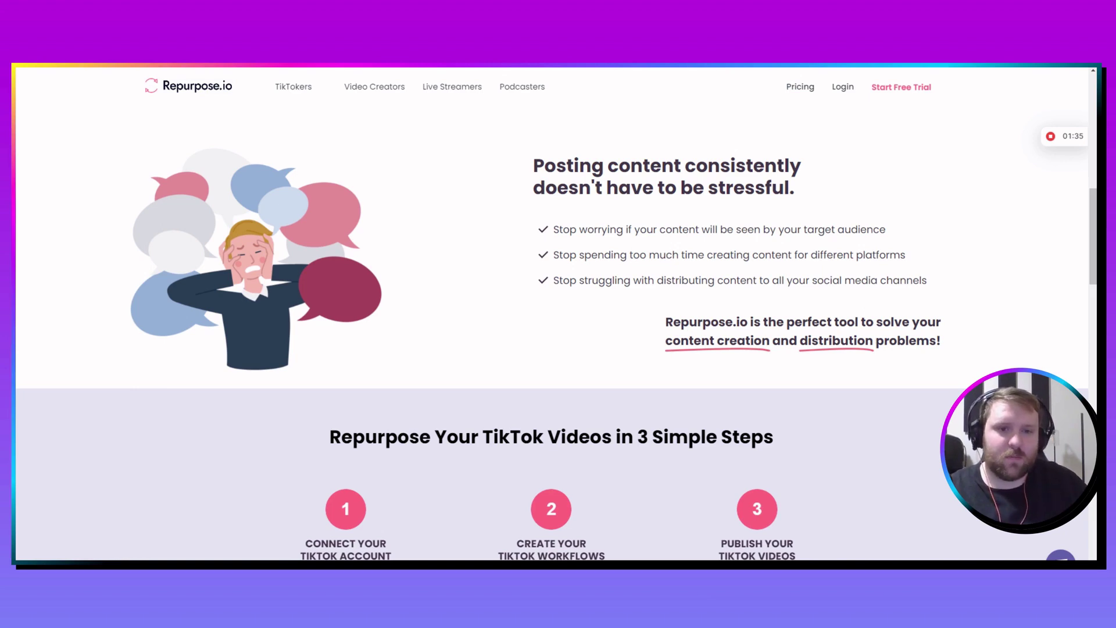
{"action": "scroll", "coordinate": [654, 309], "scroll_direction": "down", "scroll_amount": 1}
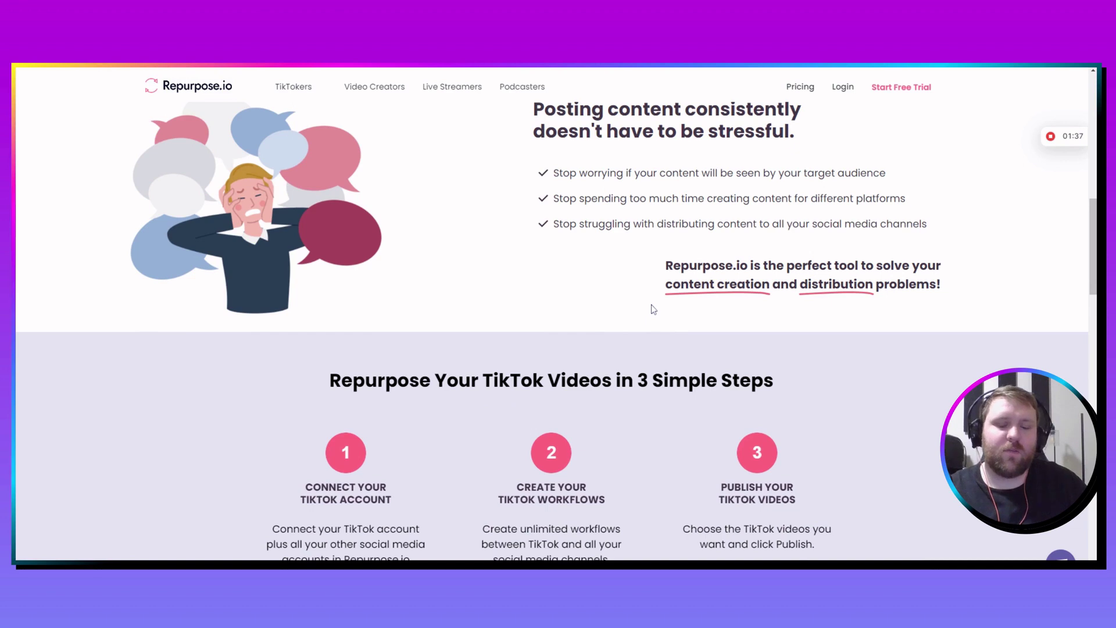
{"action": "scroll", "coordinate": [654, 309], "scroll_direction": "down", "scroll_amount": 2}
{"action": "scroll", "coordinate": [657, 309], "scroll_direction": "down", "scroll_amount": 1}
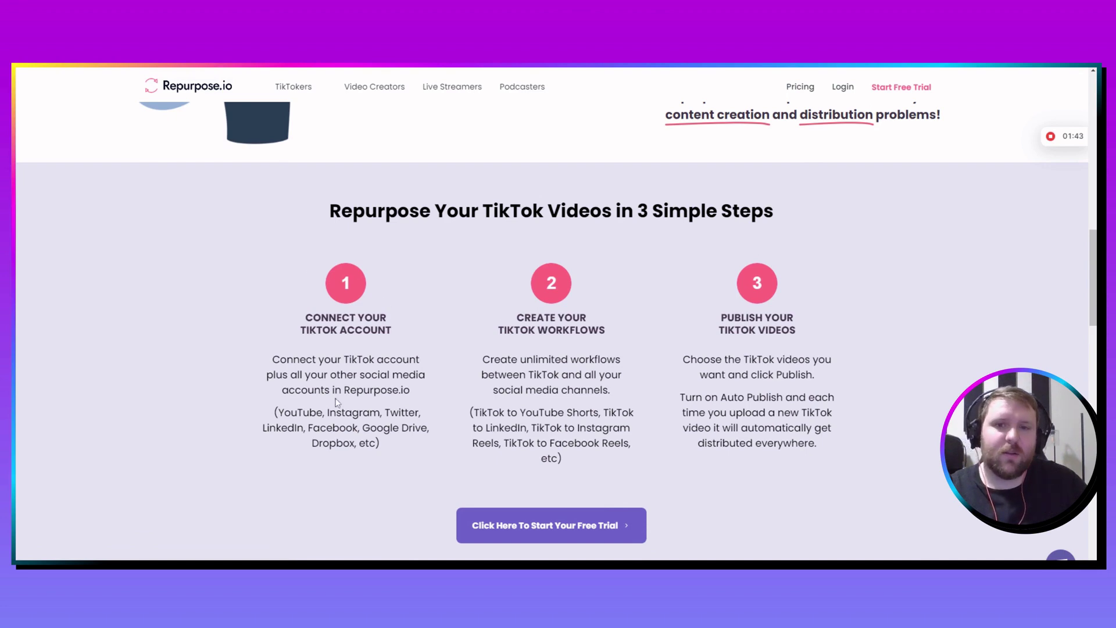
{"action": "key", "text": "ctrl+Tab"}
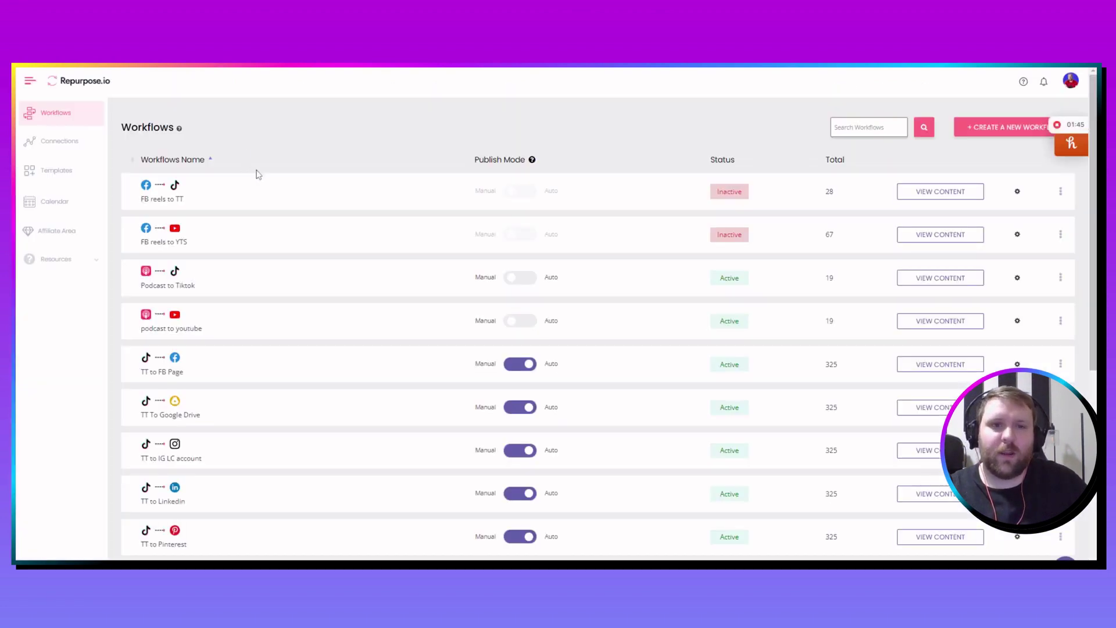
{"action": "left_click", "coordinate": [84, 153]}
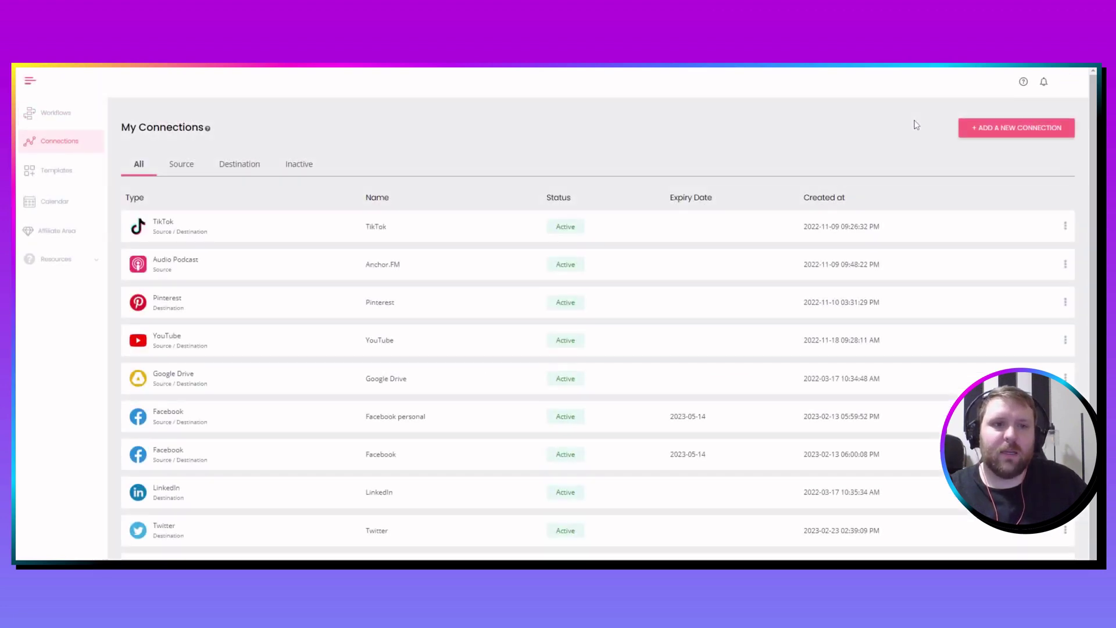
{"action": "left_click", "coordinate": [1010, 134]}
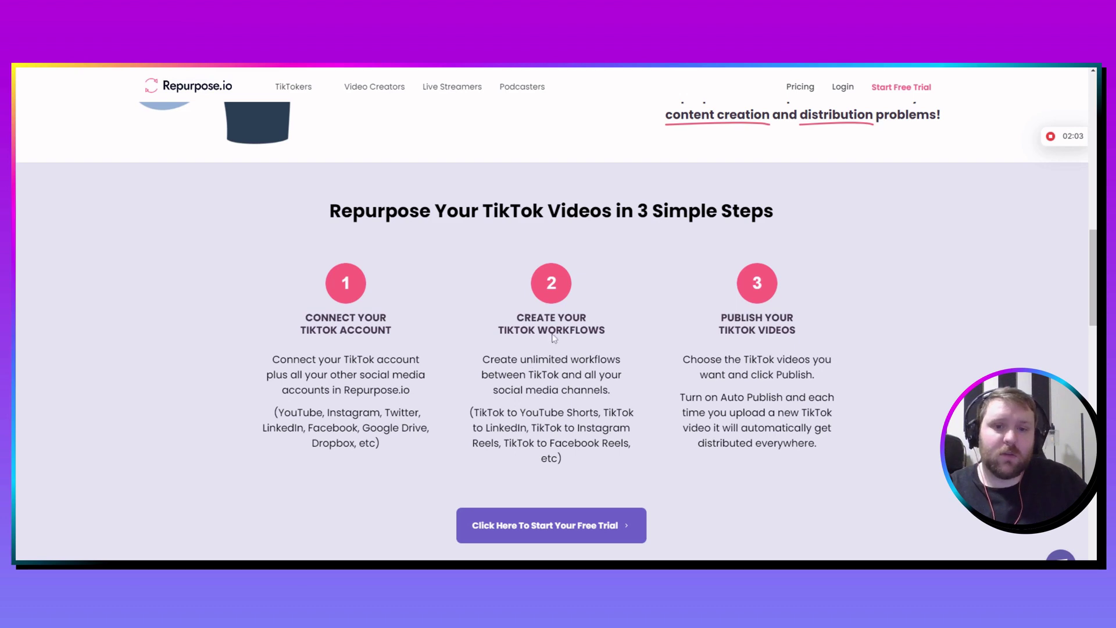
Scroll through the 'All The Different Ways' destination grid down to the 14-day free-trial banner and footer.
{"action": "scroll", "coordinate": [553, 332], "scroll_direction": "down", "scroll_amount": 2}
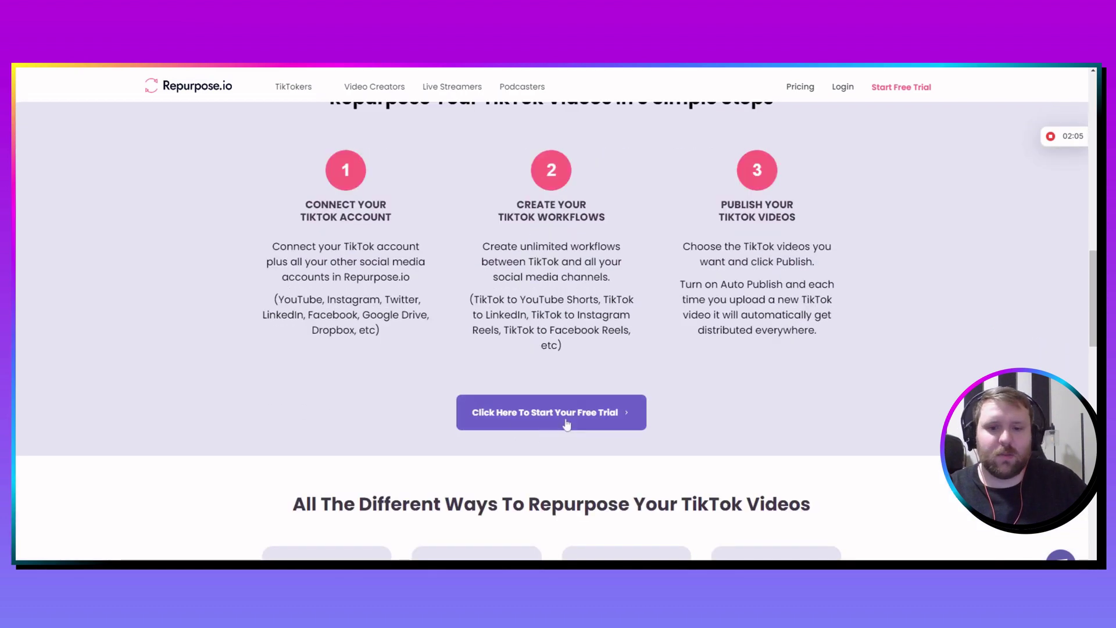
{"action": "scroll", "coordinate": [552, 332], "scroll_direction": "up", "scroll_amount": 3}
{"action": "scroll", "coordinate": [553, 331], "scroll_direction": "down", "scroll_amount": 1}
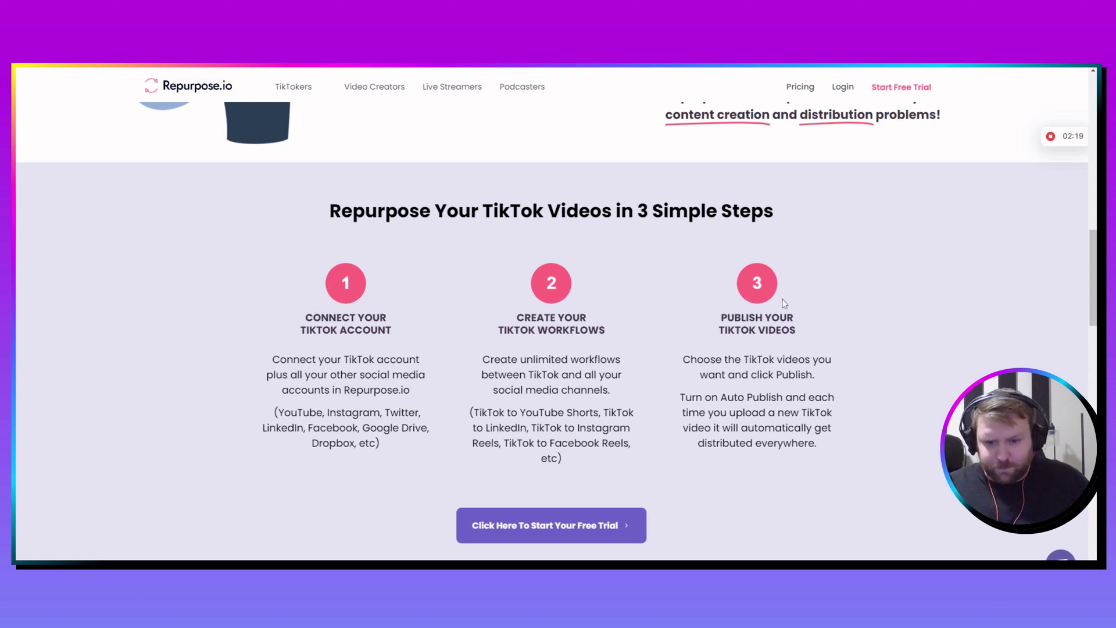
{"action": "scroll", "coordinate": [785, 303], "scroll_direction": "down", "scroll_amount": 6}
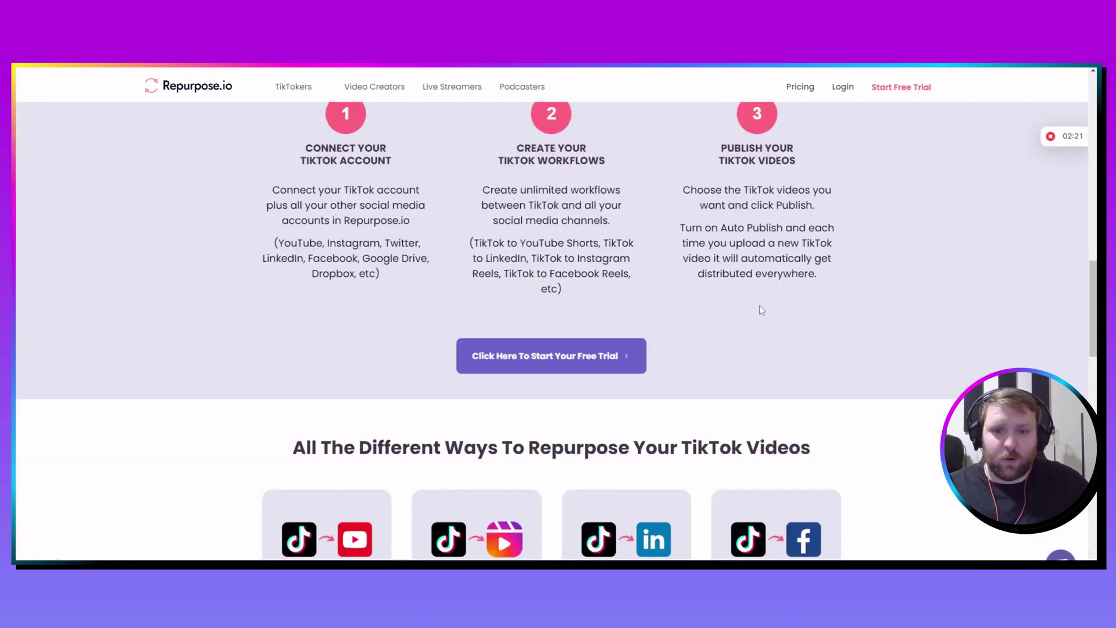
{"action": "scroll", "coordinate": [769, 308], "scroll_direction": "down", "scroll_amount": 3}
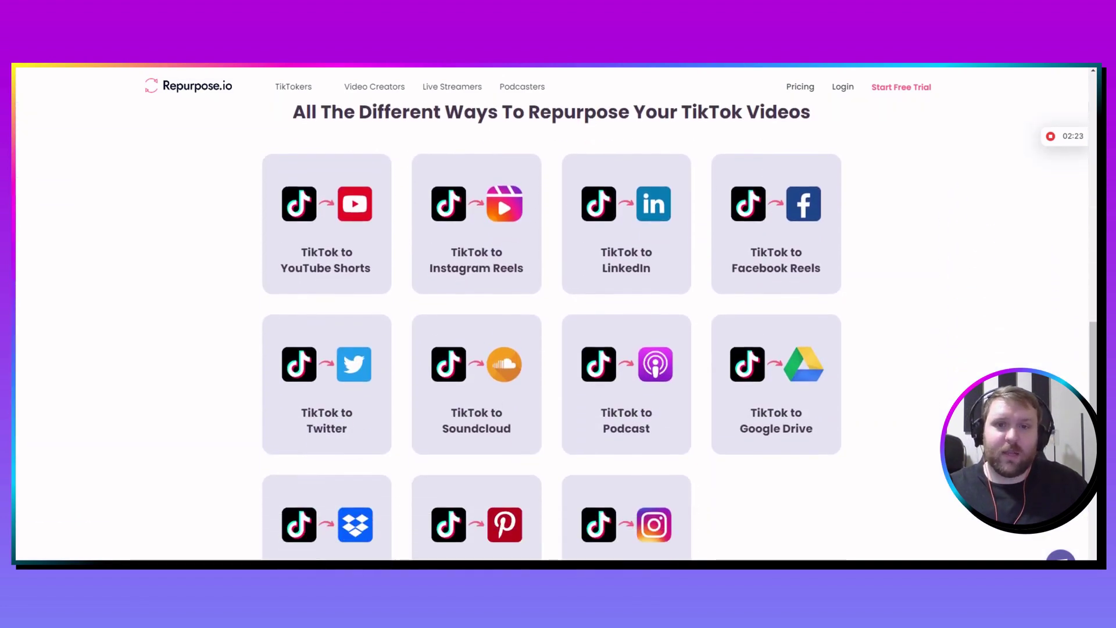
{"action": "scroll", "coordinate": [769, 309], "scroll_direction": "up", "scroll_amount": 1}
{"action": "scroll", "coordinate": [769, 309], "scroll_direction": "down", "scroll_amount": 1}
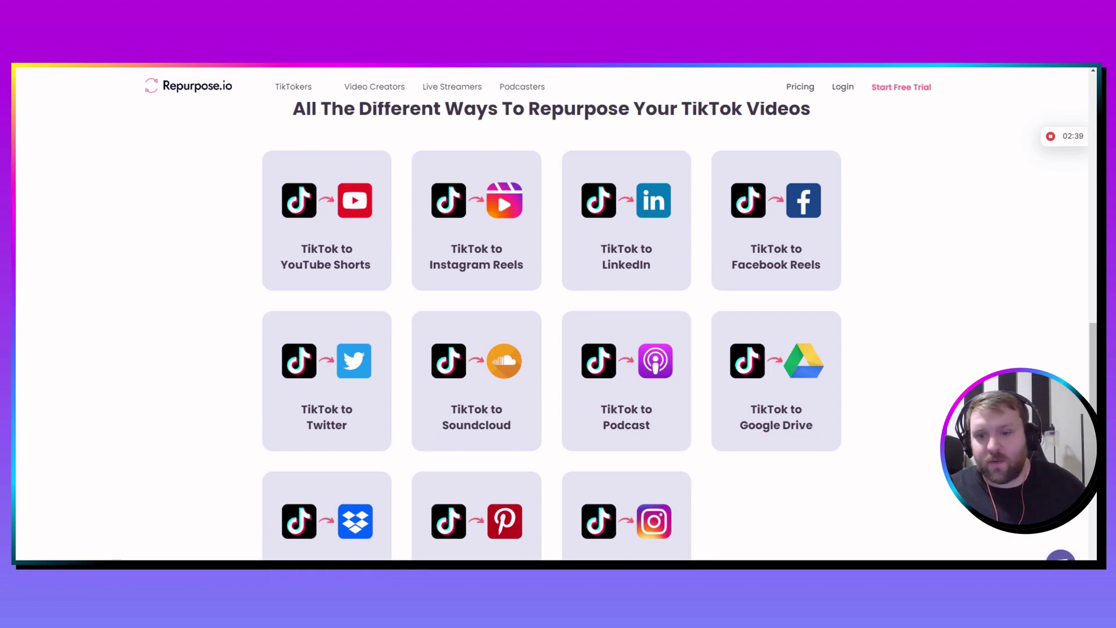
{"action": "scroll", "coordinate": [660, 321], "scroll_direction": "down", "scroll_amount": 1}
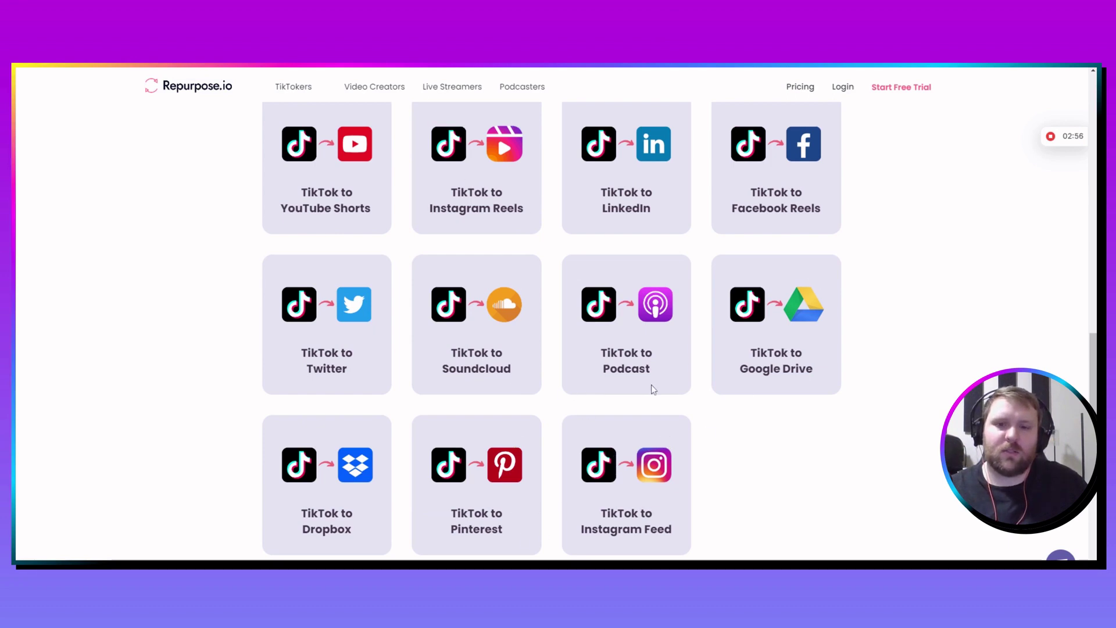
{"action": "scroll", "coordinate": [653, 386], "scroll_direction": "down", "scroll_amount": 1}
{"action": "scroll", "coordinate": [661, 390], "scroll_direction": "up", "scroll_amount": 1}
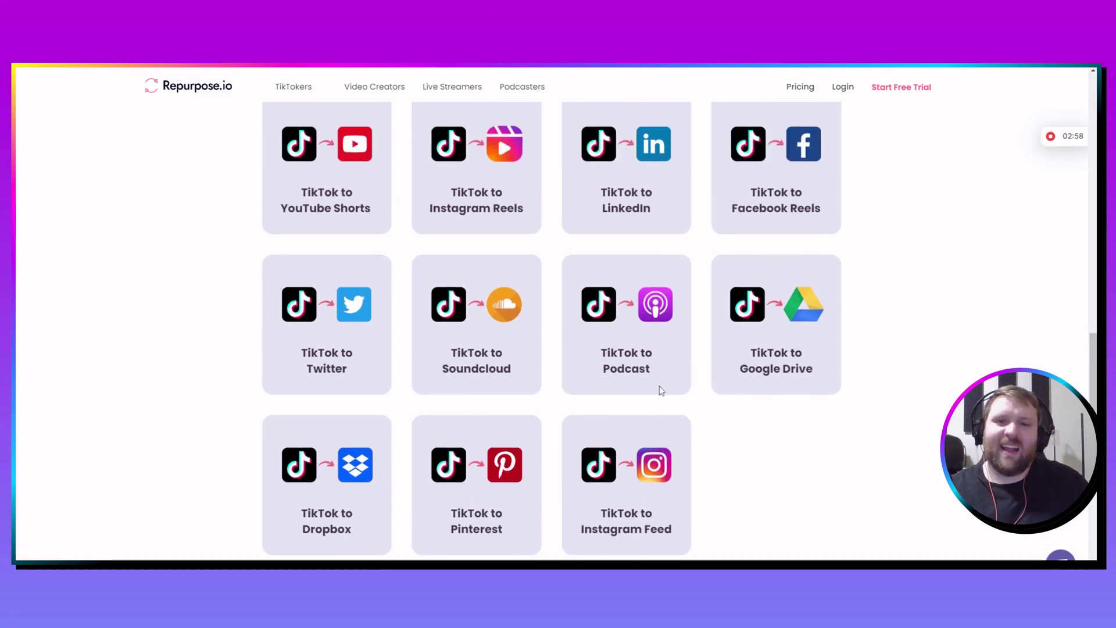
{"action": "scroll", "coordinate": [661, 390], "scroll_direction": "up", "scroll_amount": 1}
{"action": "scroll", "coordinate": [661, 390], "scroll_direction": "down", "scroll_amount": 1}
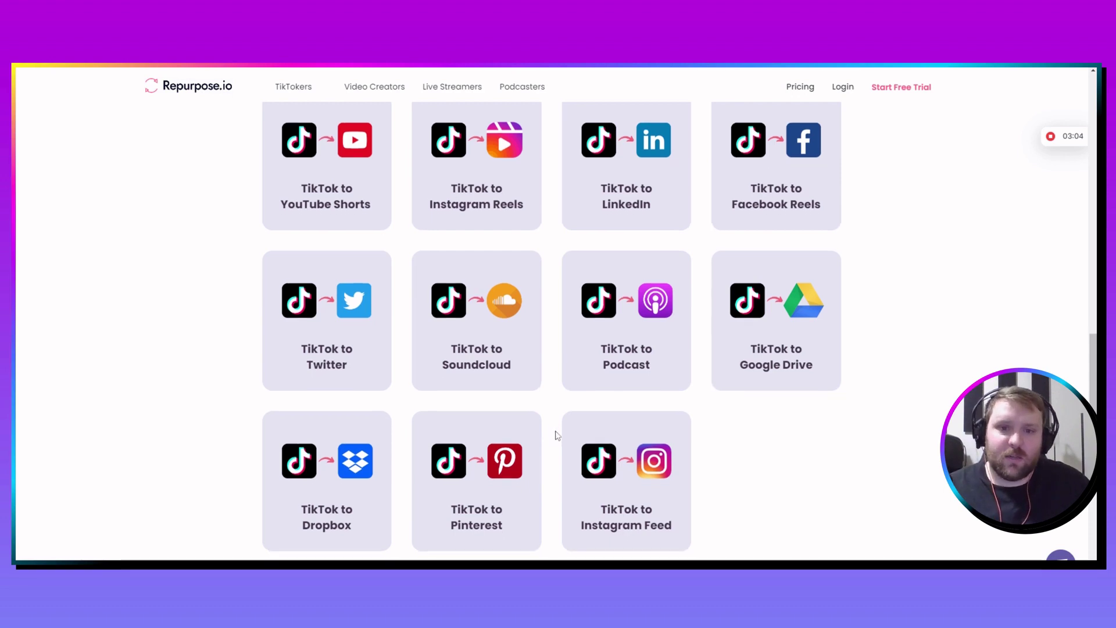
{"action": "scroll", "coordinate": [556, 431], "scroll_direction": "down", "scroll_amount": 10}
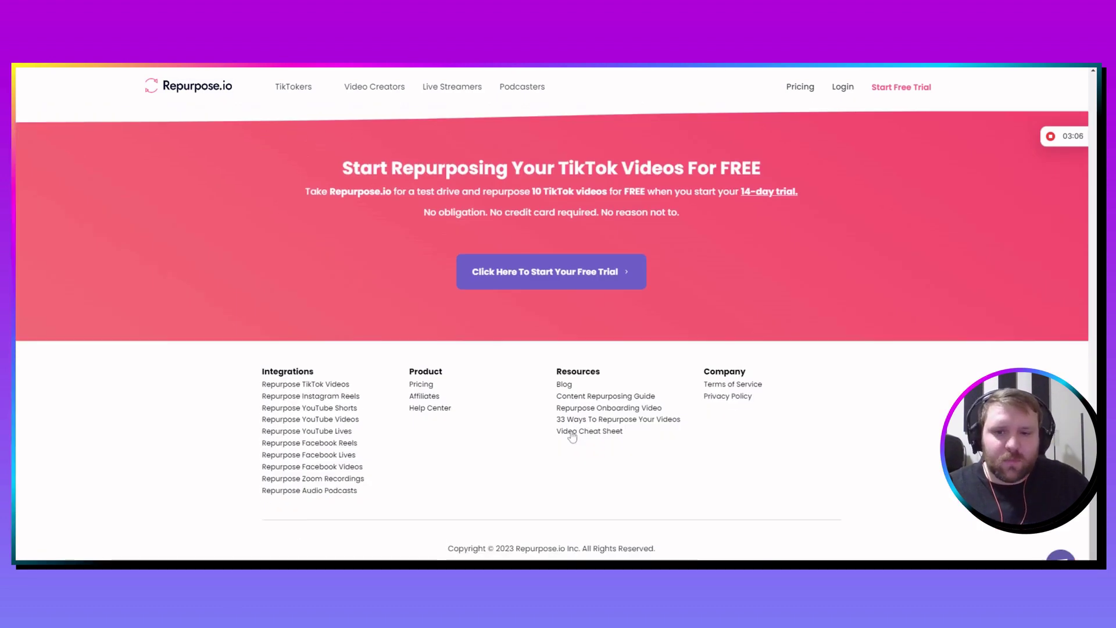
Scroll the connections list and go to the Workflows section in the sidebar.
{"action": "scroll", "coordinate": [575, 434], "scroll_direction": "up", "scroll_amount": 8}
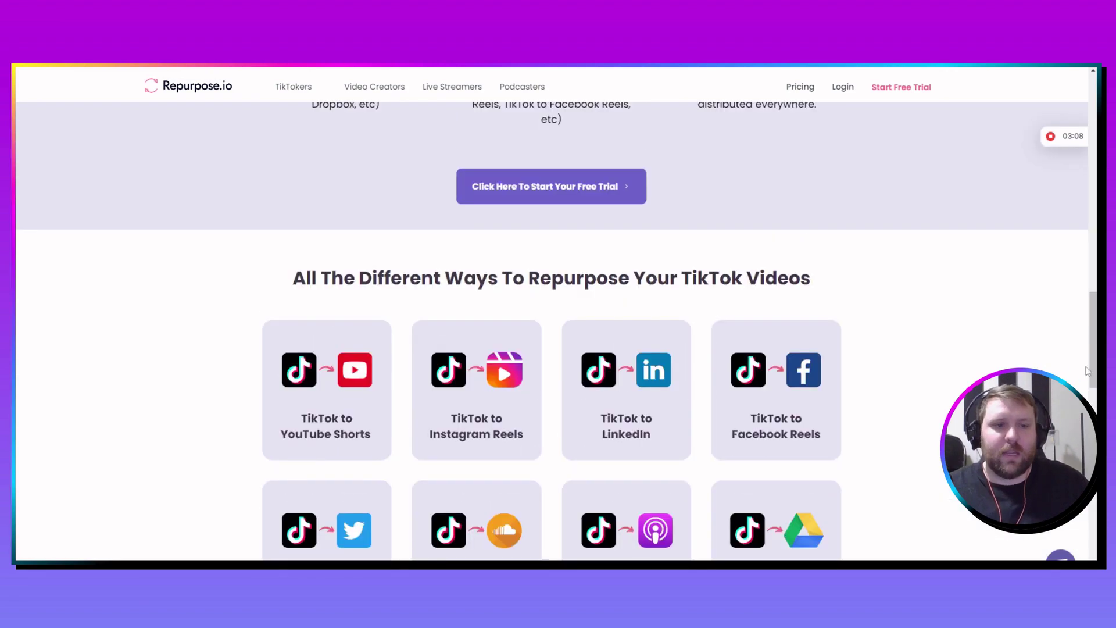
{"action": "left_click_drag", "start_coordinate": [1092, 371], "coordinate": [1092, 153]}
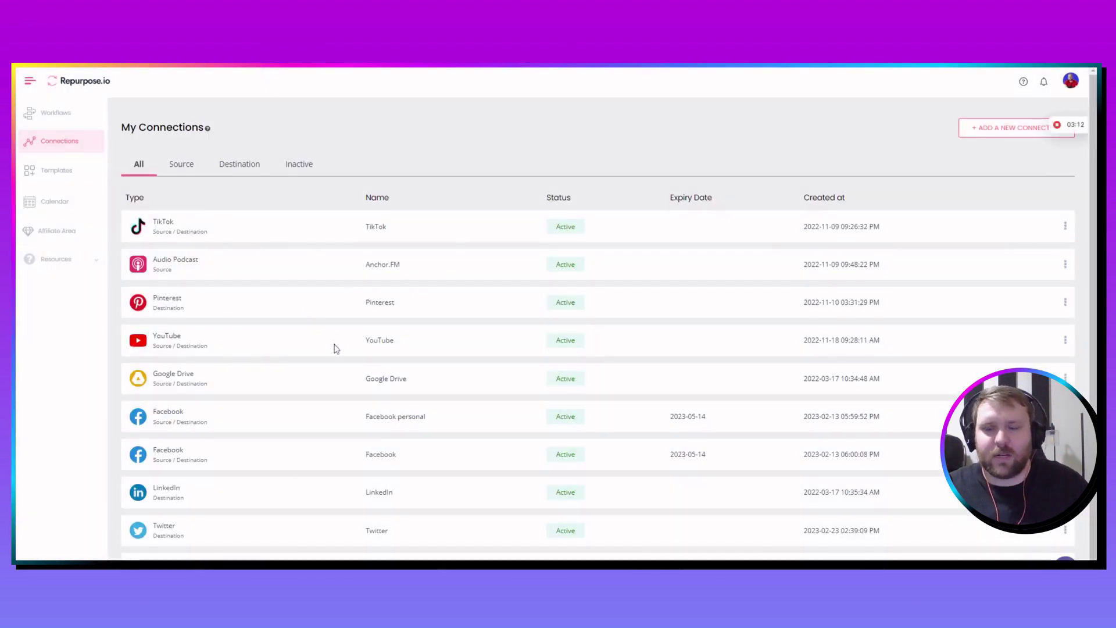
{"action": "scroll", "coordinate": [337, 345], "scroll_direction": "down", "scroll_amount": 1}
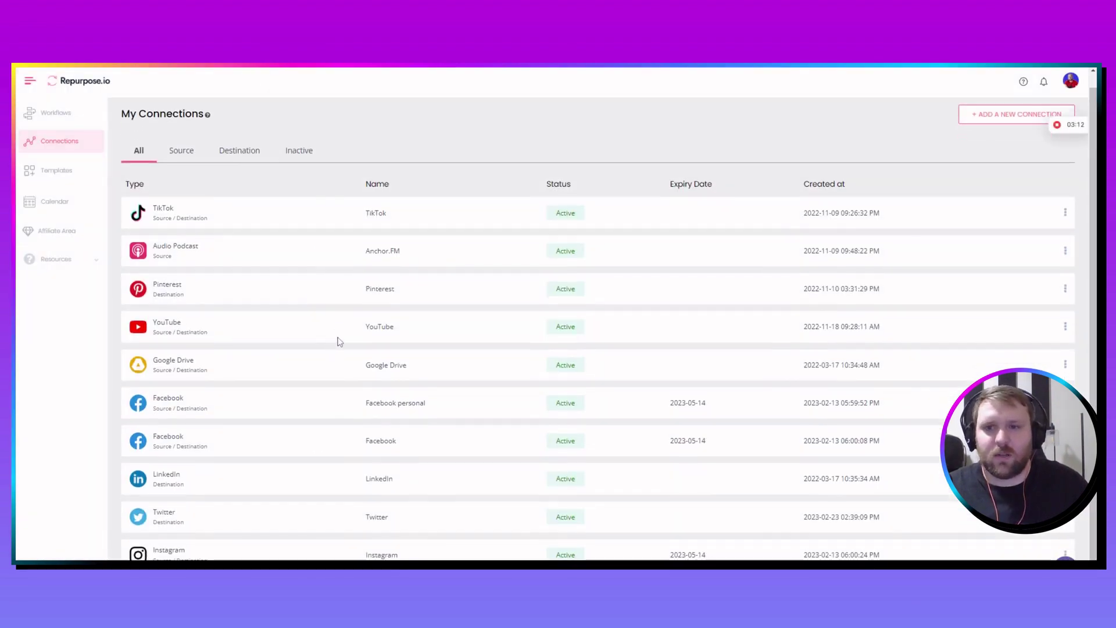
{"action": "left_click", "coordinate": [68, 123]}
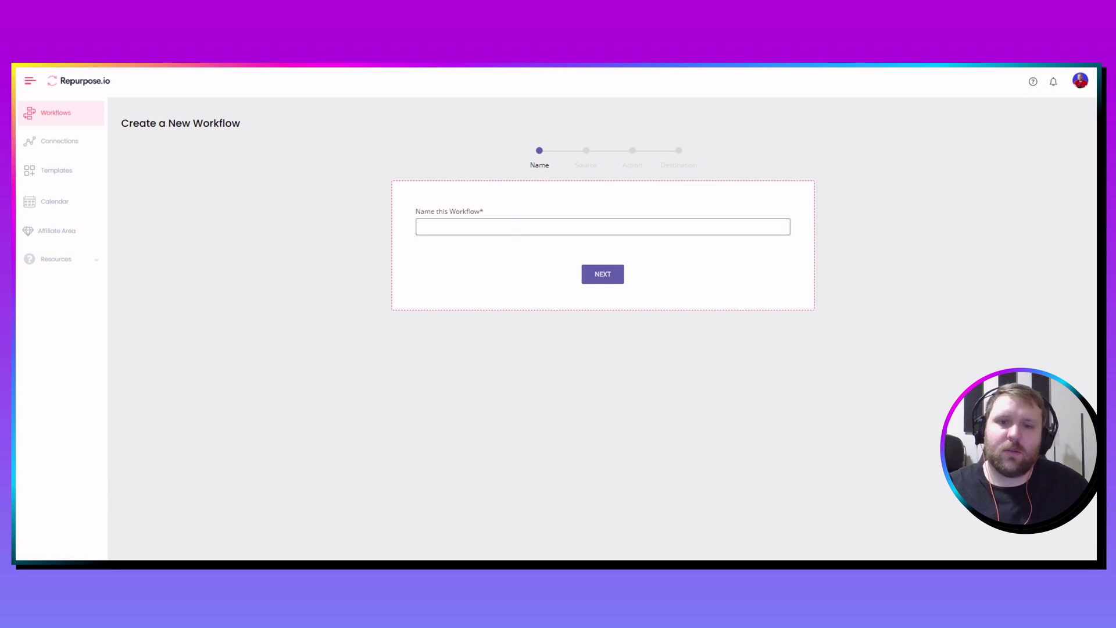
Name the new workflow 'tiktok to instagram reel' and continue to the Source step.
{"action": "left_click", "coordinate": [420, 227]}
{"action": "type", "text": "t"}
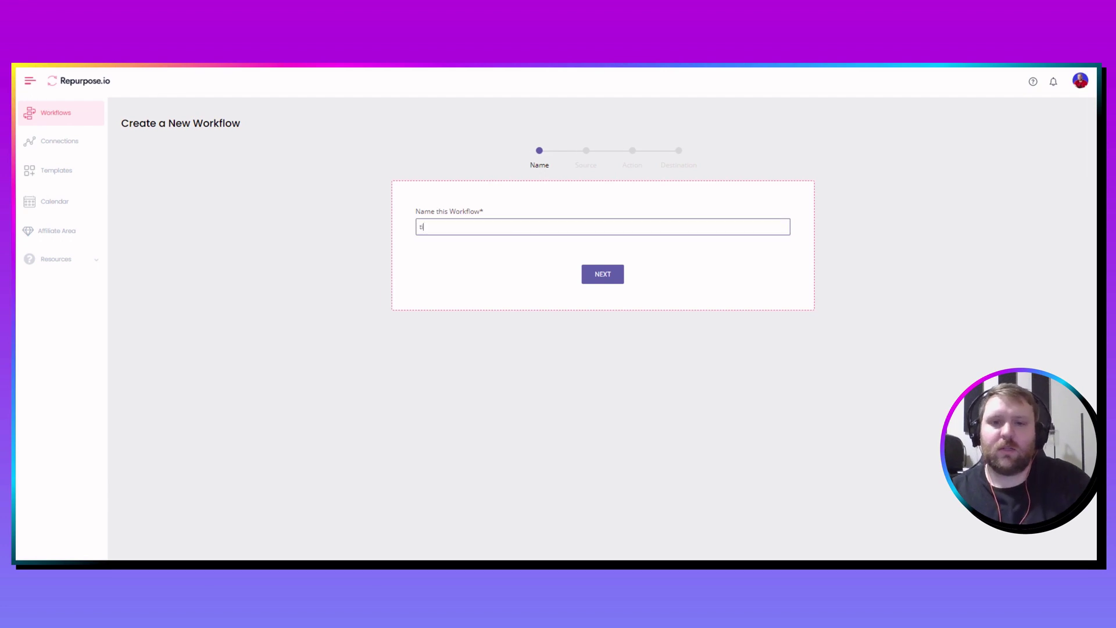
{"action": "type", "text": "iktok to instag"}
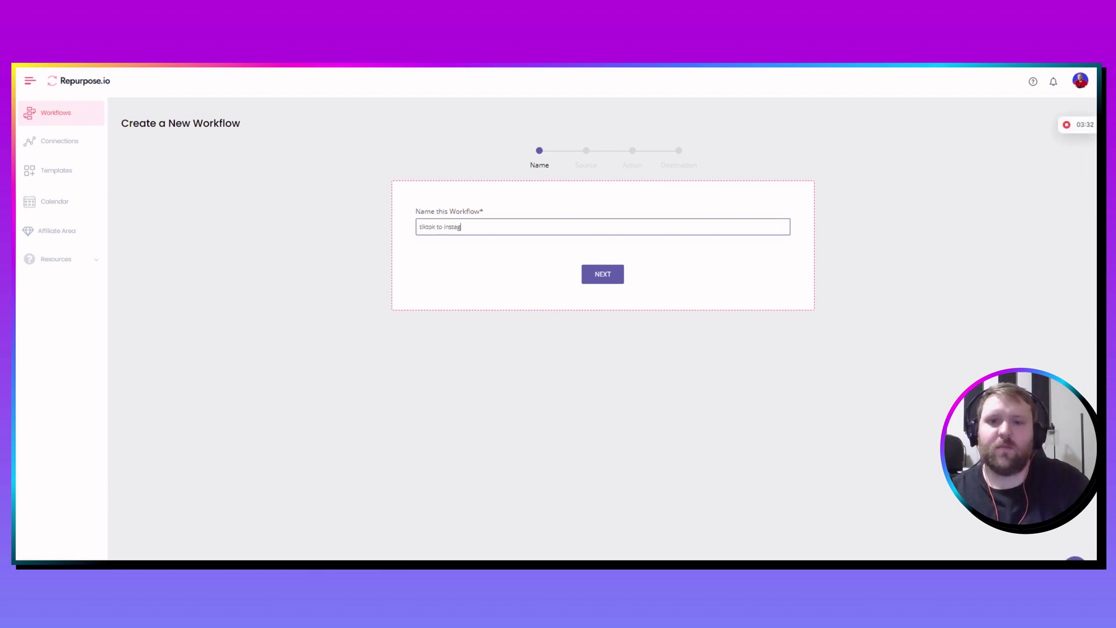
{"action": "type", "text": "ram reels"}
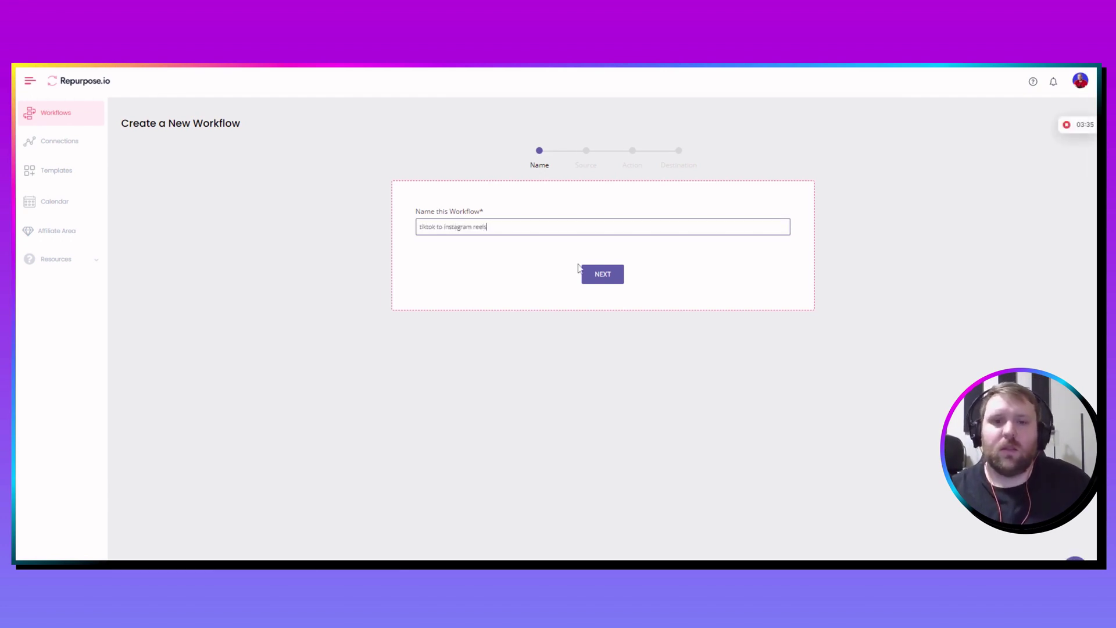
{"action": "left_click", "coordinate": [613, 277]}
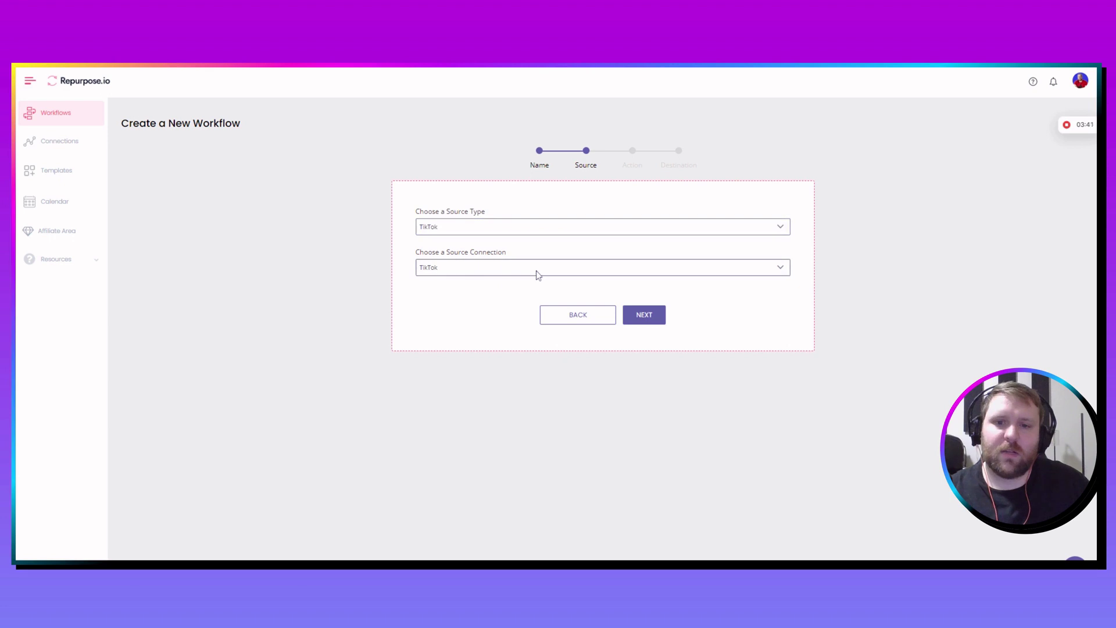
Keep TikTok as the source and Upload Video with Full Video as the action.
{"action": "left_click", "coordinate": [645, 321]}
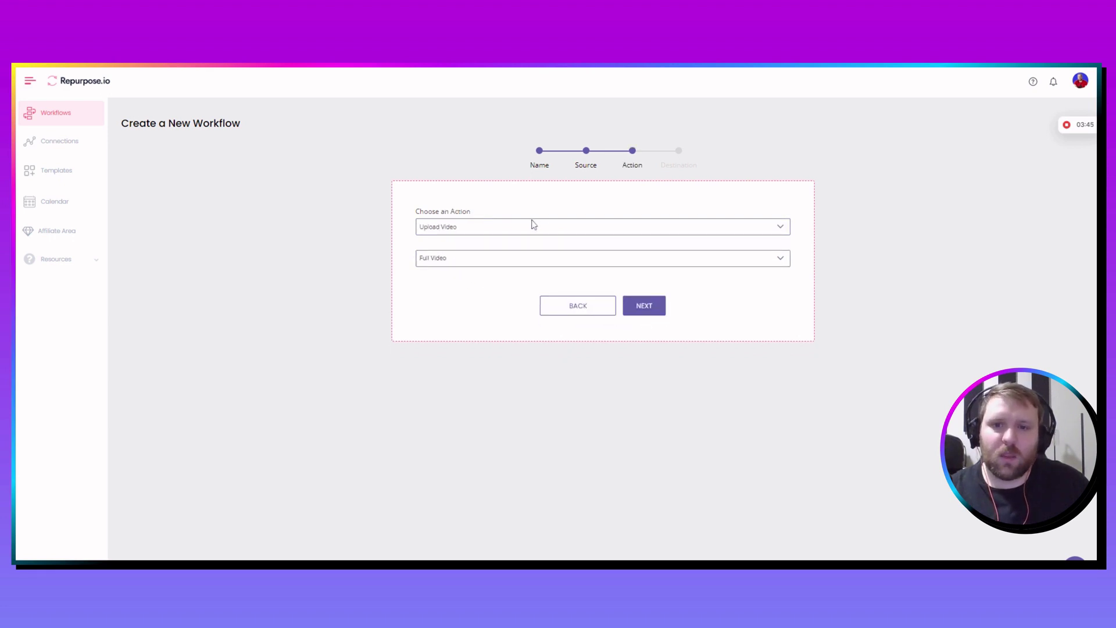
{"action": "left_click", "coordinate": [646, 306]}
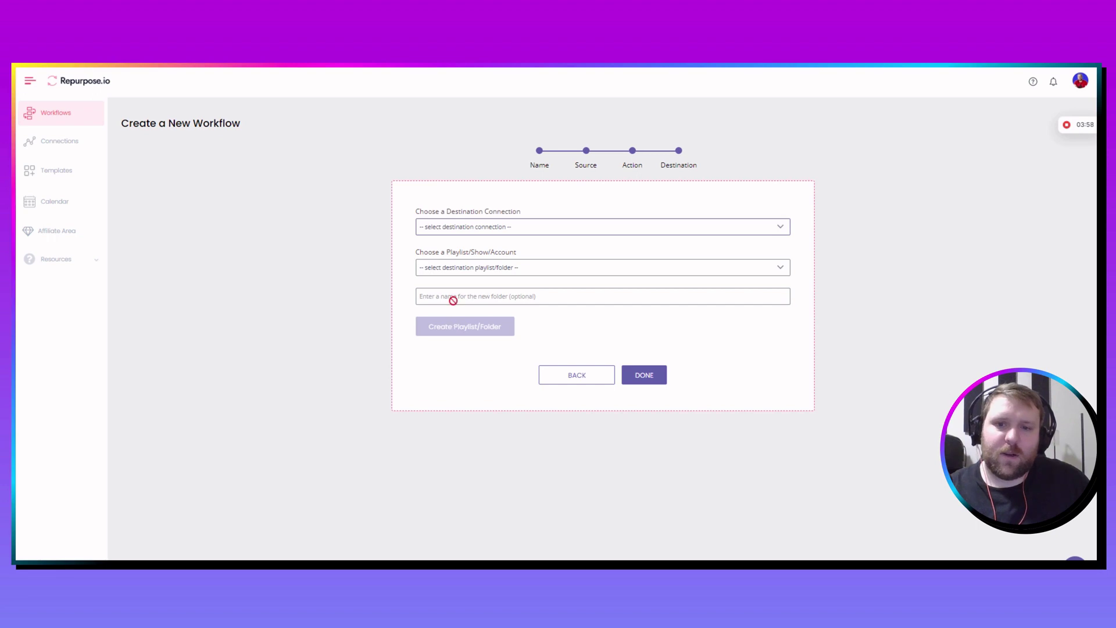
Set the destination to Instagram Reels on the business account and finish the workflow.
{"action": "left_click", "coordinate": [501, 227]}
{"action": "left_click", "coordinate": [512, 275]}
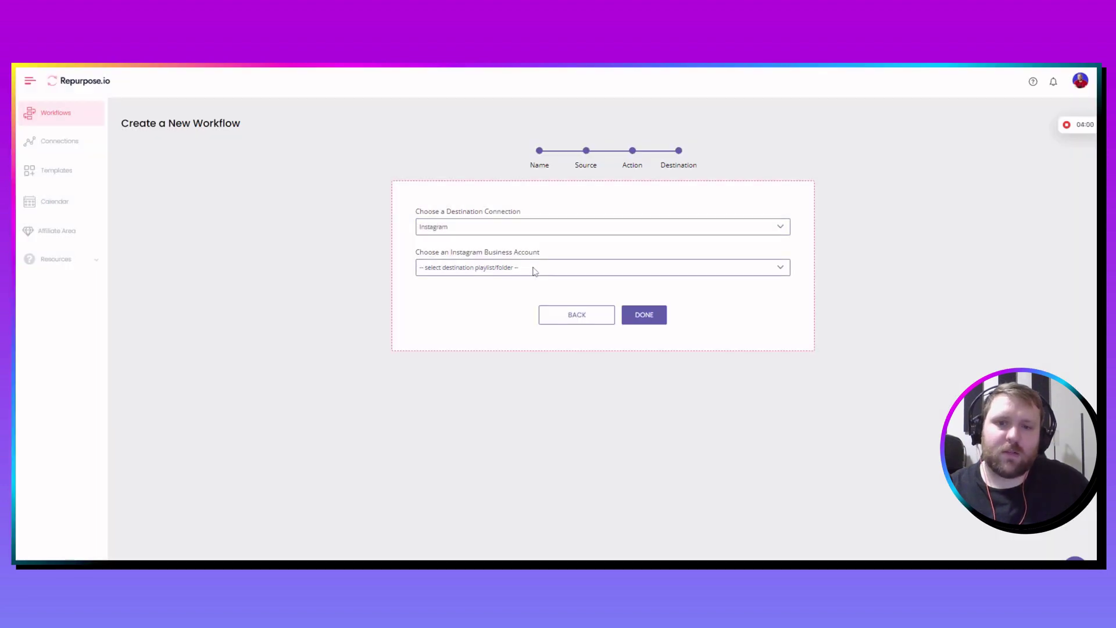
{"action": "left_click", "coordinate": [599, 267]}
{"action": "left_click", "coordinate": [538, 253]}
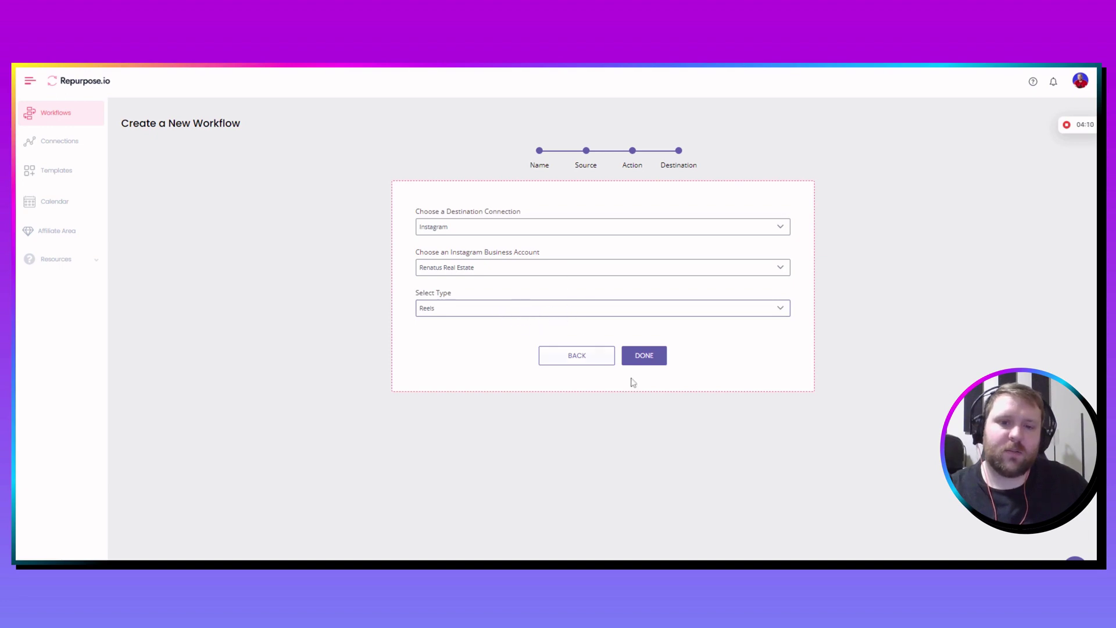
{"action": "left_click", "coordinate": [643, 359]}
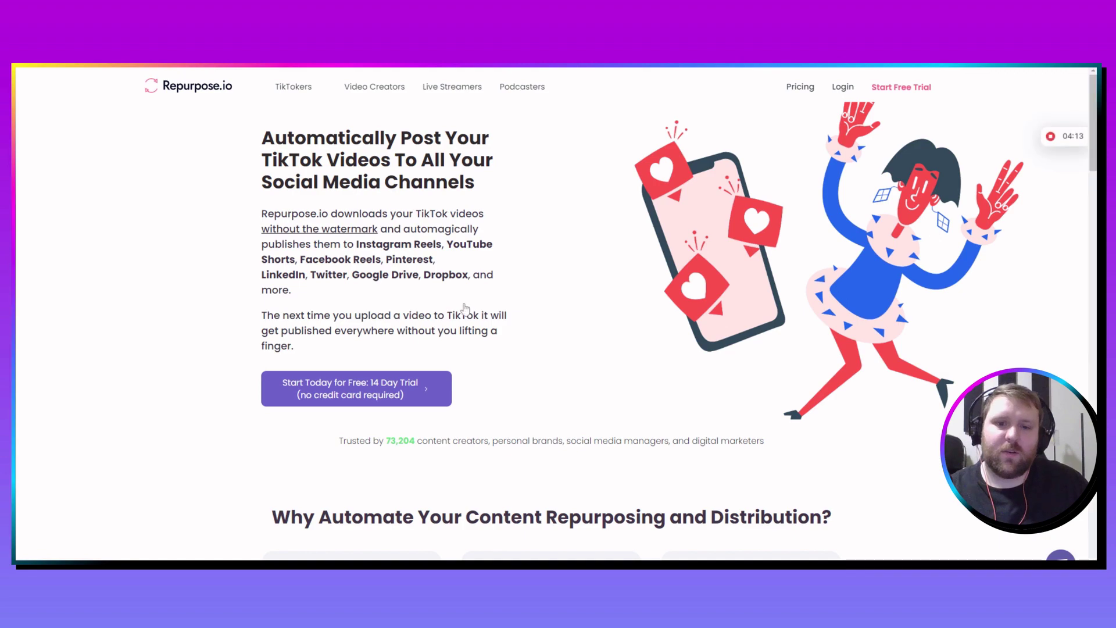
{"action": "scroll", "coordinate": [628, 344], "scroll_direction": "down", "scroll_amount": 10}
{"action": "scroll", "coordinate": [632, 342], "scroll_direction": "down", "scroll_amount": 12}
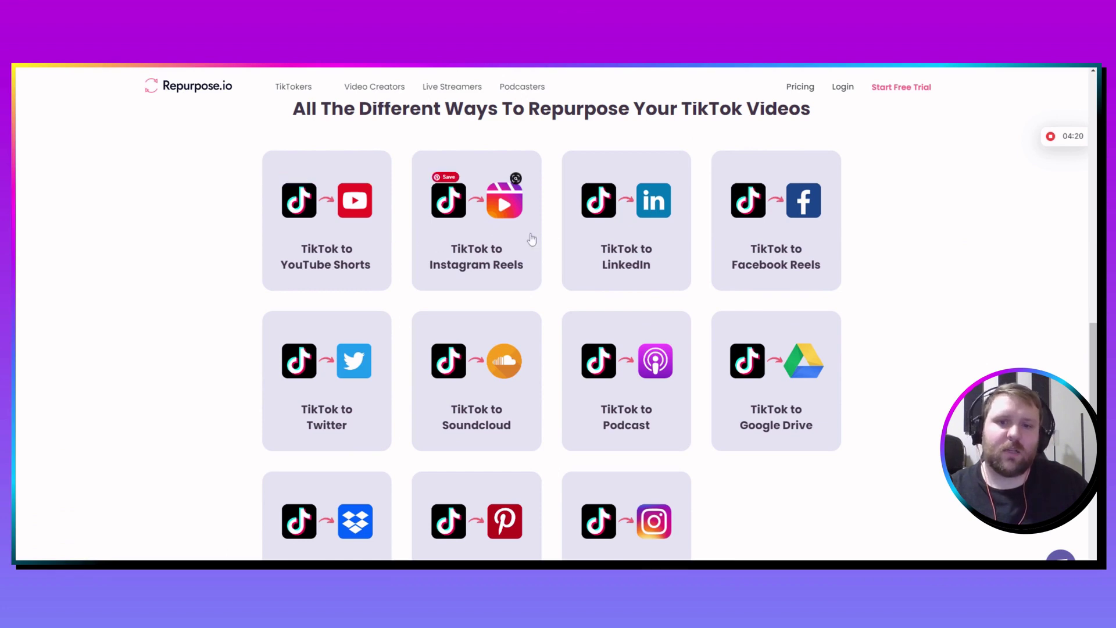
{"action": "scroll", "coordinate": [668, 225], "scroll_direction": "down", "scroll_amount": 1}
{"action": "scroll", "coordinate": [667, 225], "scroll_direction": "up", "scroll_amount": 1}
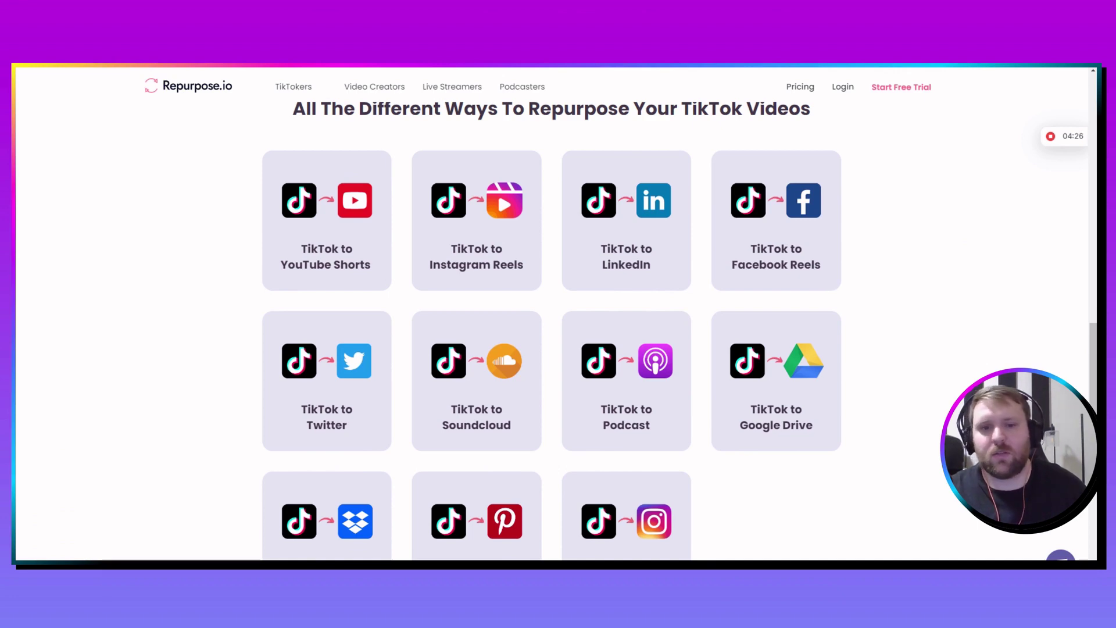
{"action": "scroll", "coordinate": [828, 284], "scroll_direction": "down", "scroll_amount": 1}
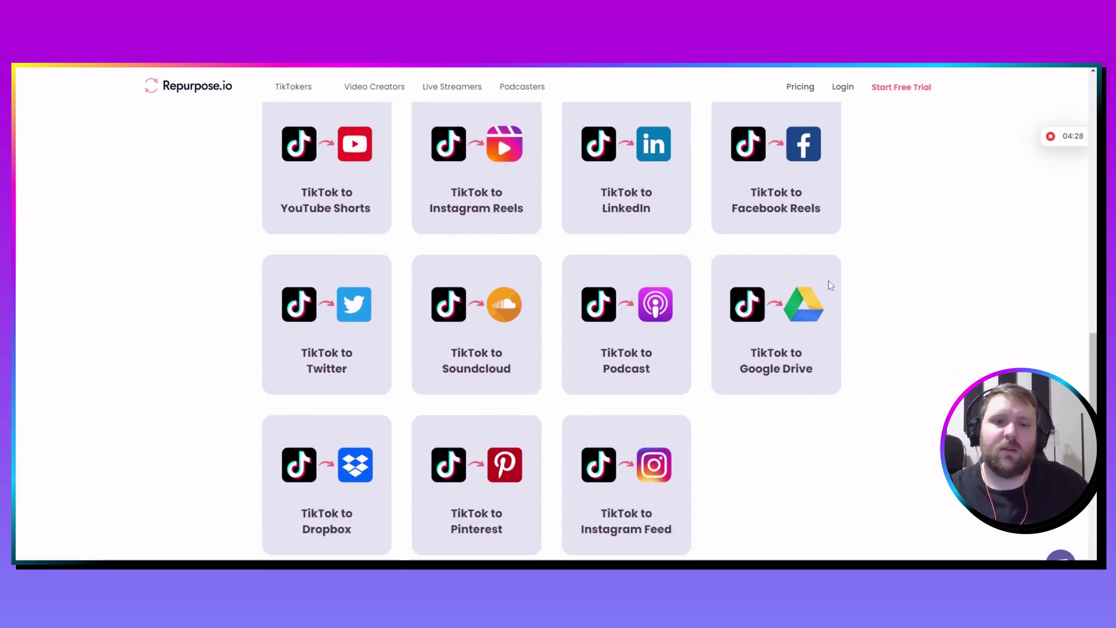
{"action": "scroll", "coordinate": [831, 287], "scroll_direction": "up", "scroll_amount": 2}
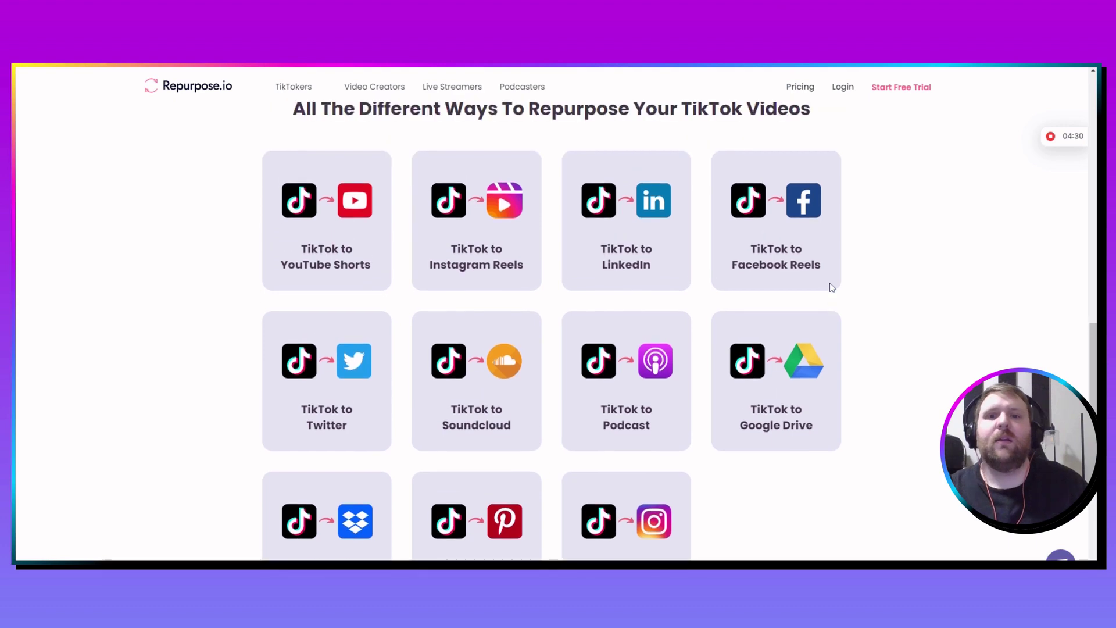
{"action": "scroll", "coordinate": [832, 287], "scroll_direction": "down", "scroll_amount": 1}
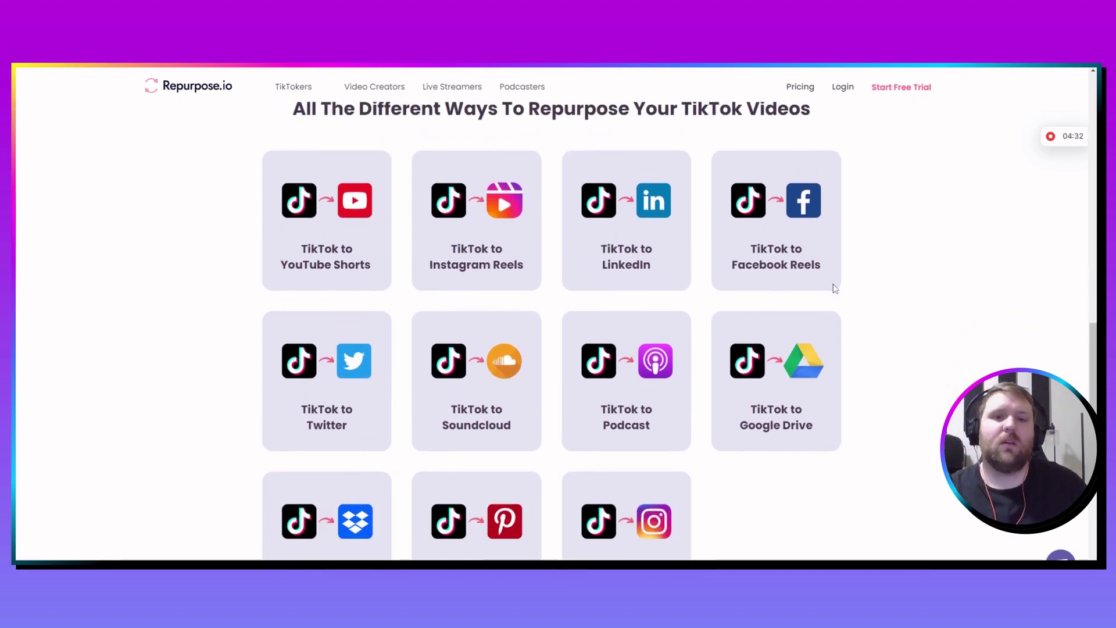
{"action": "scroll", "coordinate": [833, 288], "scroll_direction": "up", "scroll_amount": 4}
{"action": "scroll", "coordinate": [829, 291], "scroll_direction": "up", "scroll_amount": 15}
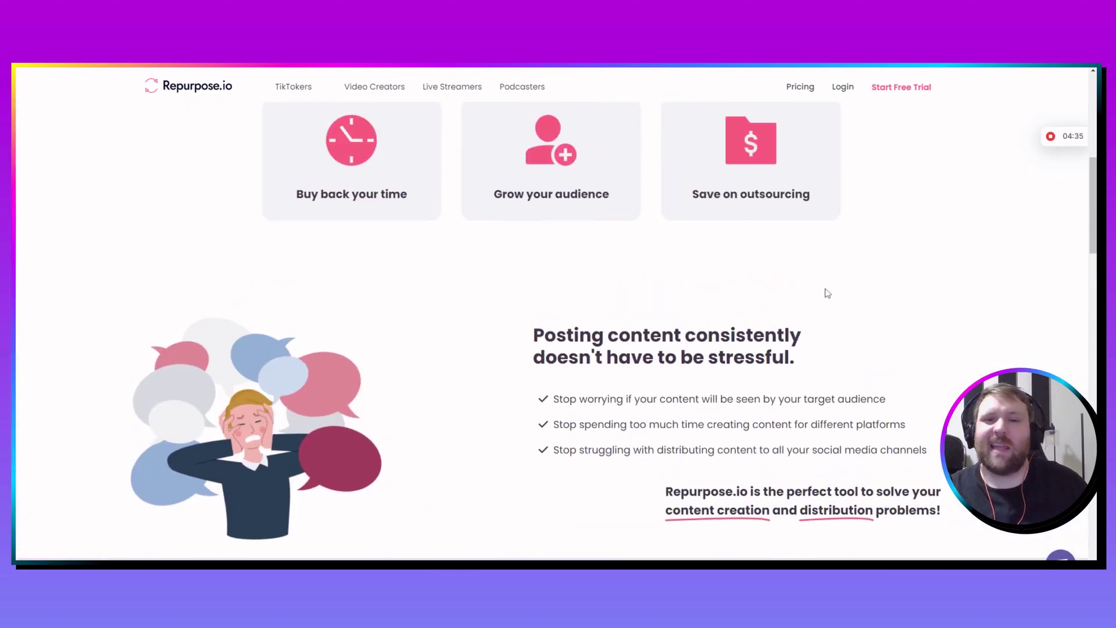
{"action": "scroll", "coordinate": [803, 310], "scroll_direction": "up", "scroll_amount": 2}
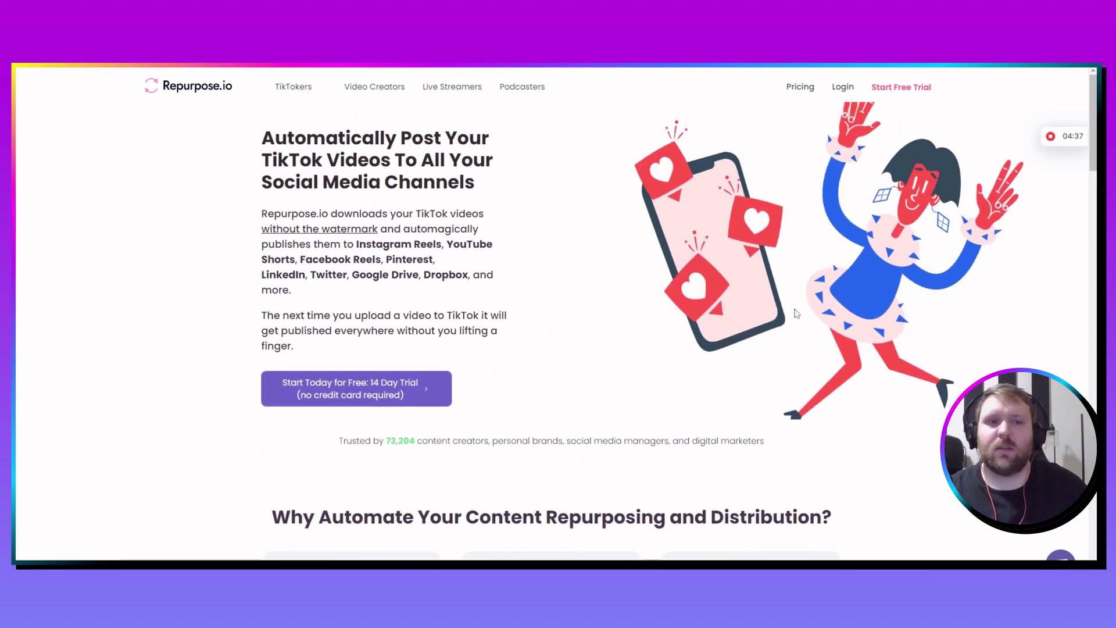